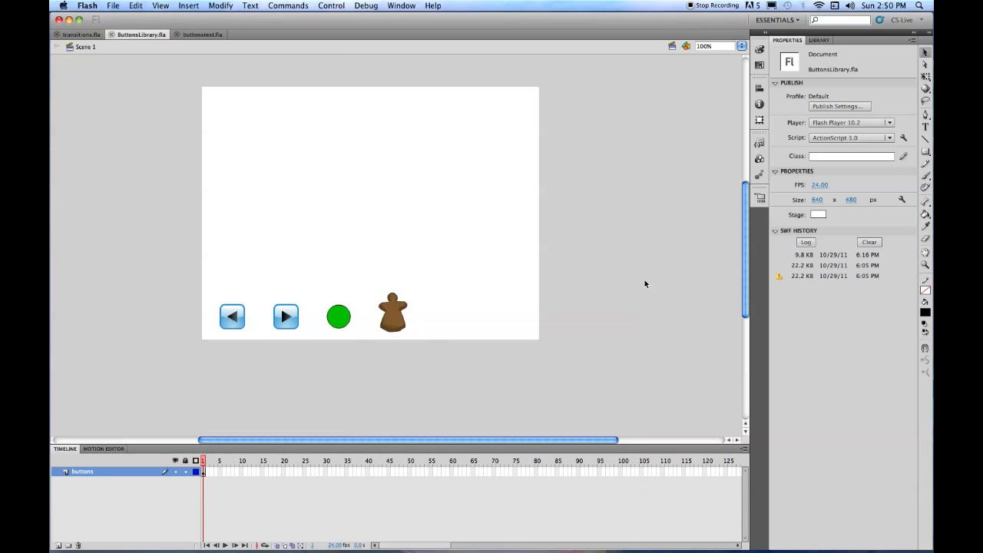
# - Open the common Buttons library and place it, enlarged, beside the stage so that all its folders are listed
pyautogui.click(401, 5)
pyautogui.moveTo(449, 94)
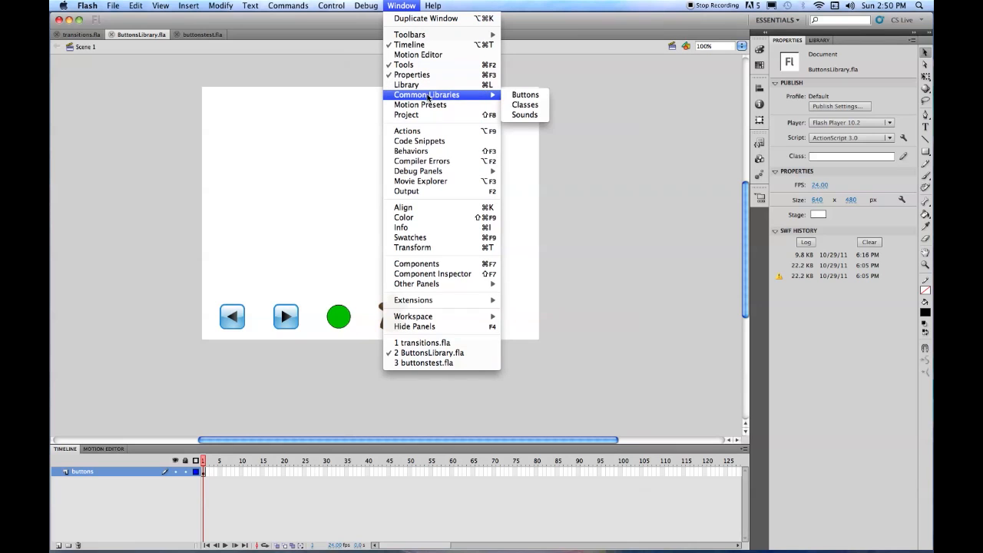
pyautogui.click(526, 96)
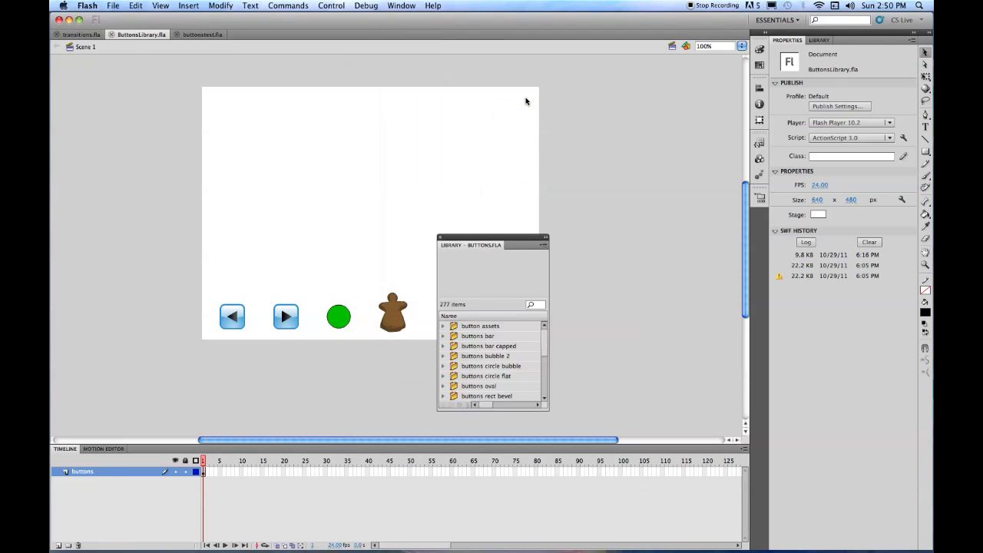
pyautogui.moveTo(471, 238); pyautogui.dragTo(580, 76)
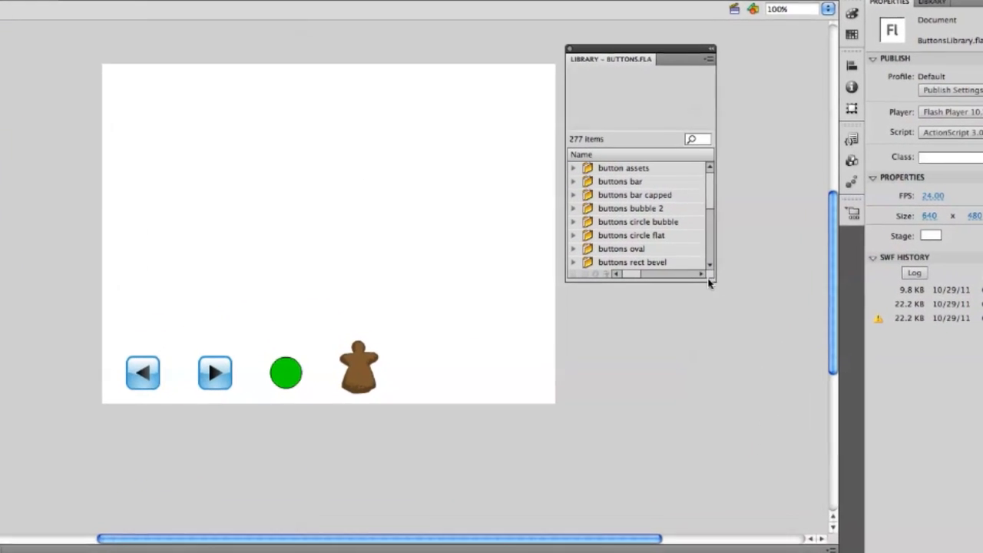
pyautogui.moveTo(696, 269); pyautogui.dragTo(709, 361)
pyautogui.moveTo(782, 435); pyautogui.dragTo(798, 537)
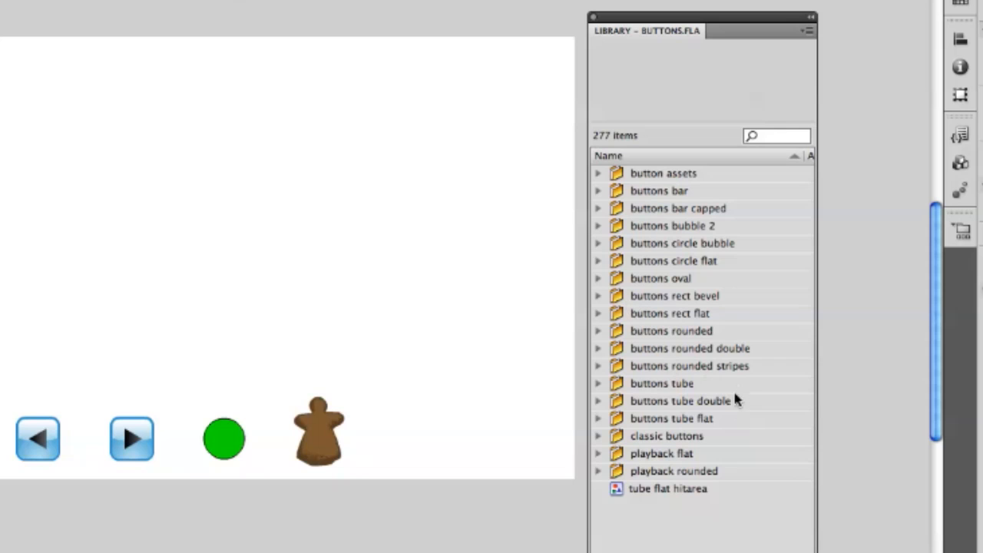
# - Add the rounded green play button from the common library's playback rounded folder to the document's own library
pyautogui.click(597, 474)
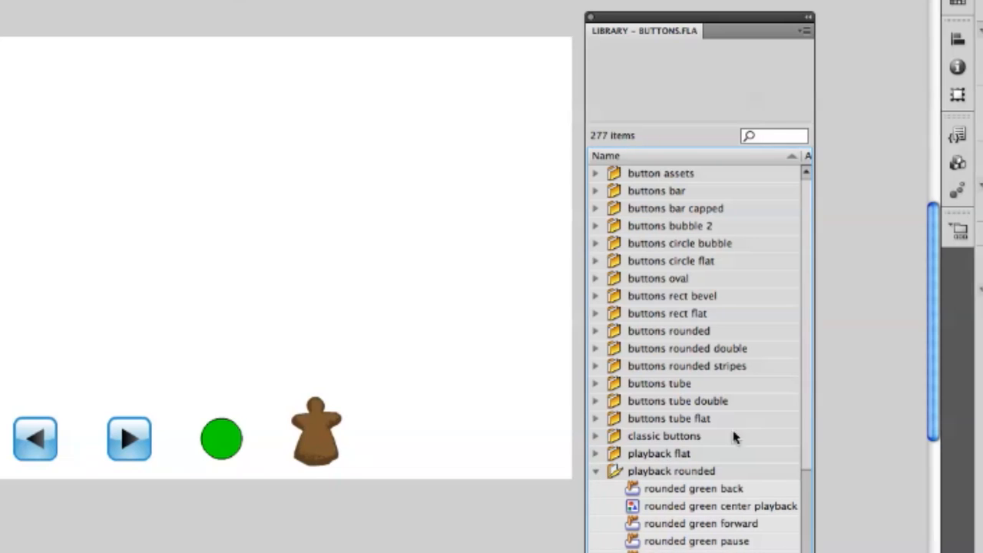
pyautogui.moveTo(762, 427); pyautogui.dragTo(765, 492)
pyautogui.moveTo(704, 491); pyautogui.dragTo(707, 521)
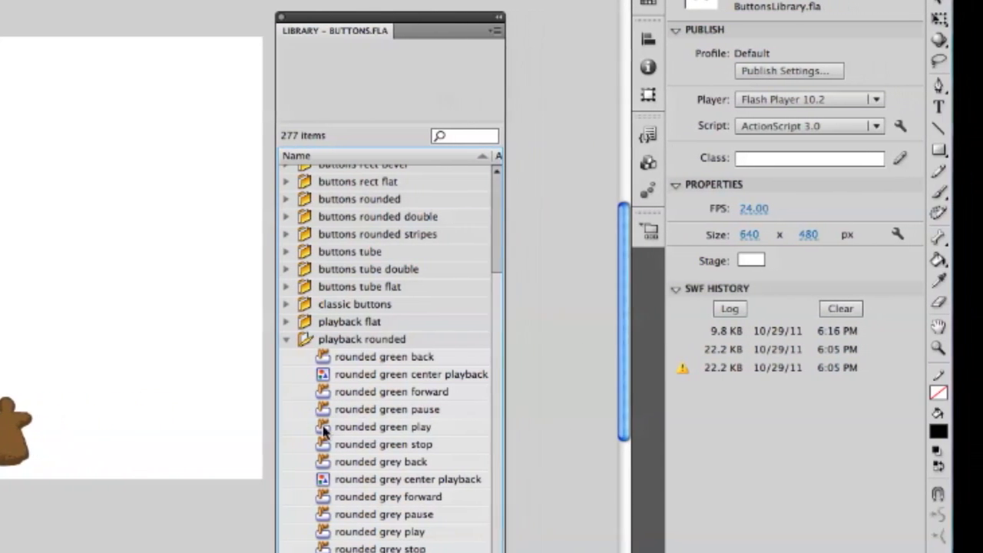
pyautogui.click(339, 427)
pyautogui.press('super+l')
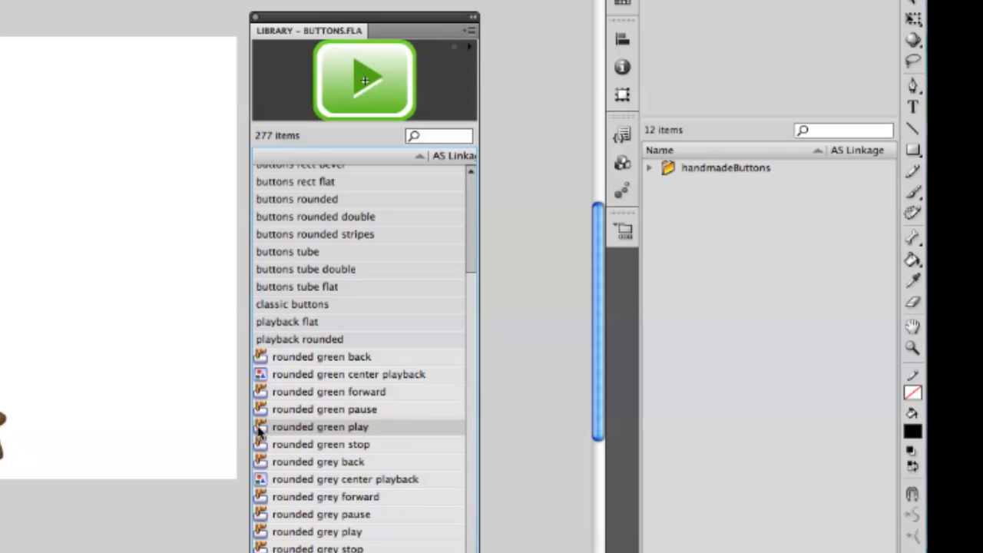
pyautogui.moveTo(260, 432); pyautogui.dragTo(731, 530)
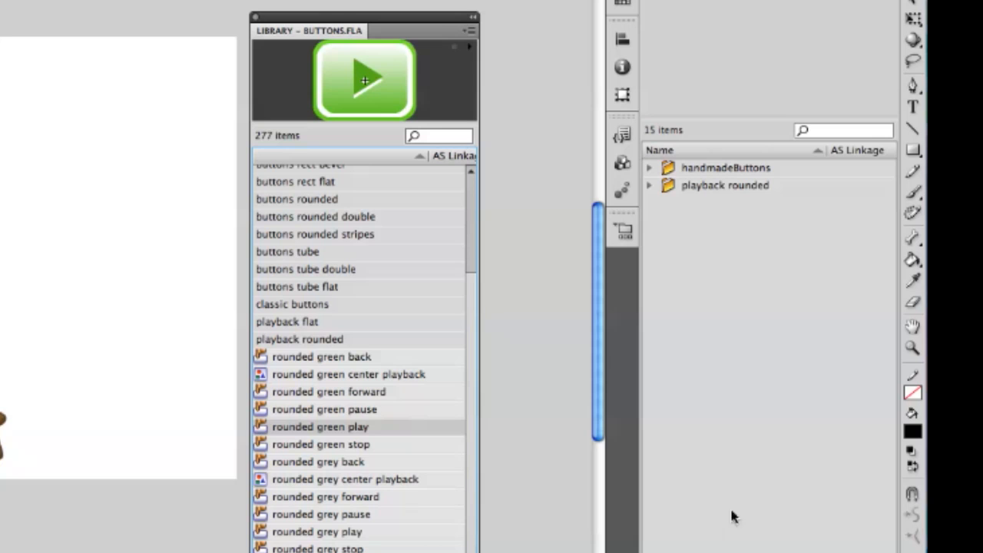
# - Expand the document library's playback rounded folder and add the rounded green back button from the common library
pyautogui.click(649, 186)
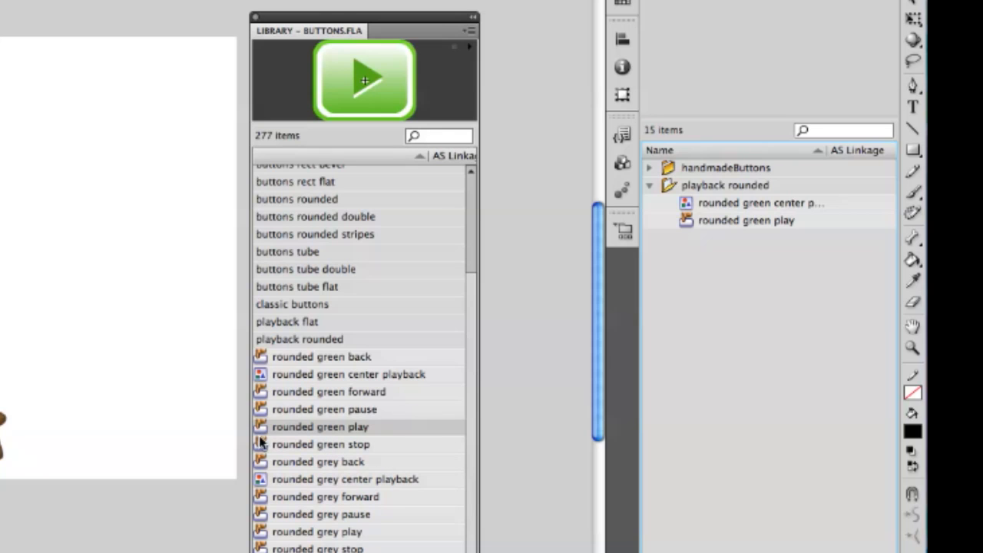
pyautogui.click(262, 358)
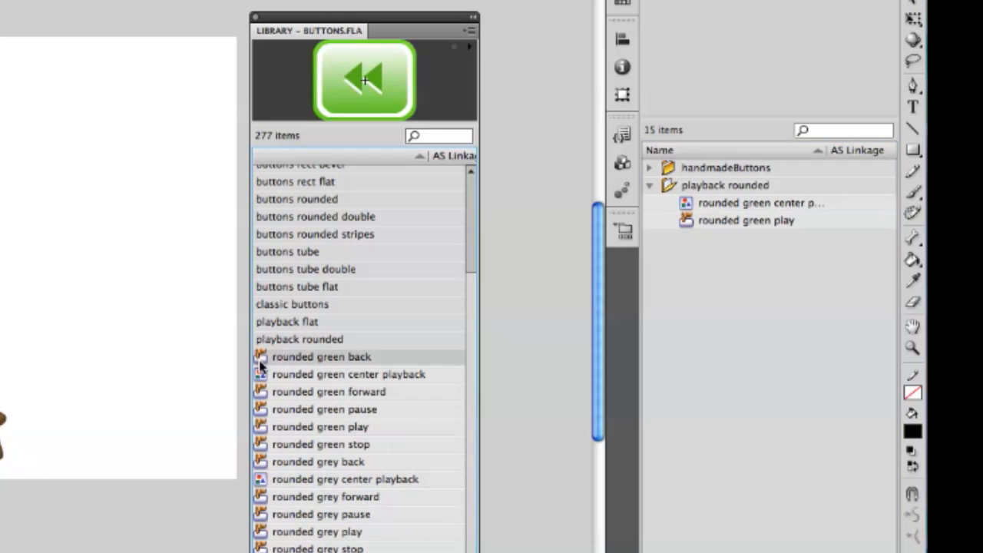
pyautogui.moveTo(262, 358); pyautogui.dragTo(754, 380)
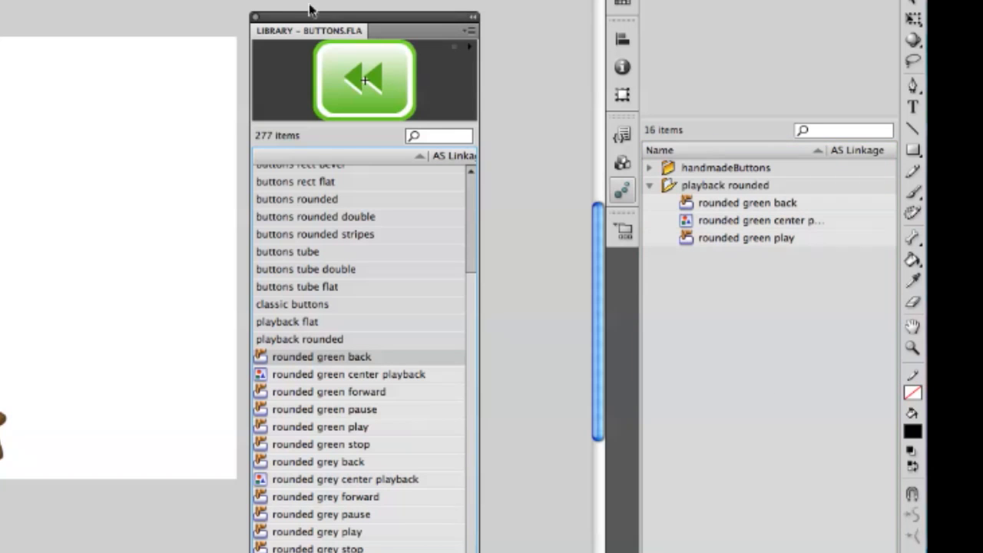
# - Close the common Buttons library and place the rounded green back and play buttons on the stage beside the brown figure
pyautogui.click(262, 16)
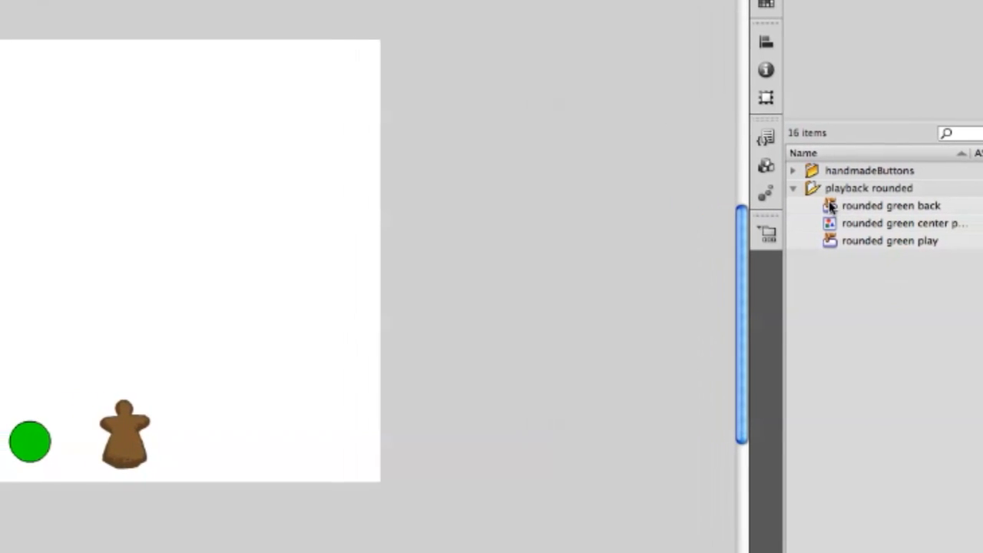
pyautogui.moveTo(851, 209); pyautogui.dragTo(241, 451)
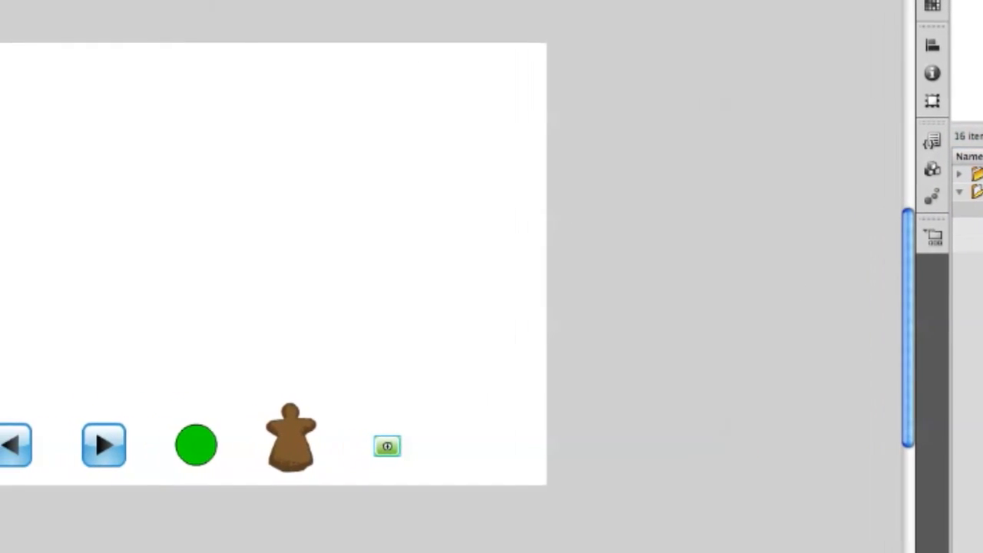
pyautogui.moveTo(982, 244); pyautogui.dragTo(475, 449)
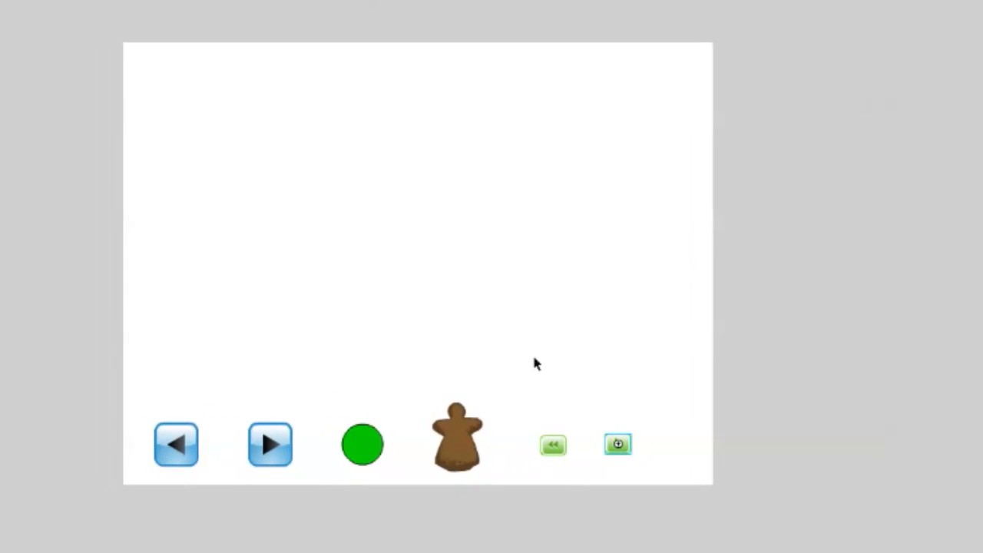
# - Match the width and height of the two green buttons to the blue arrow buttons, and shift the green pair farther from the brown figure
pyautogui.moveTo(522, 401); pyautogui.dragTo(689, 482)
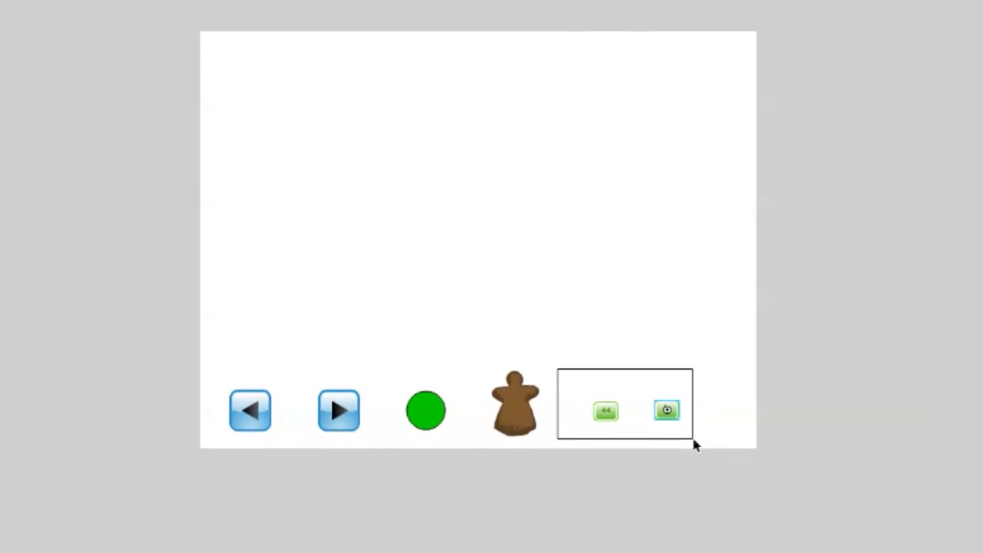
pyautogui.moveTo(687, 440); pyautogui.dragTo(669, 430)
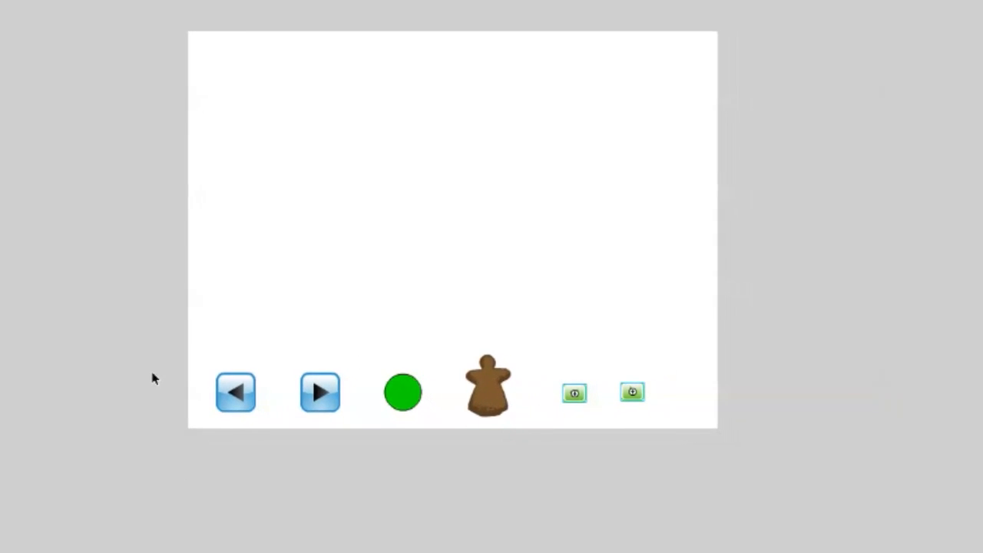
pyautogui.moveTo(196, 351); pyautogui.dragTo(323, 387)
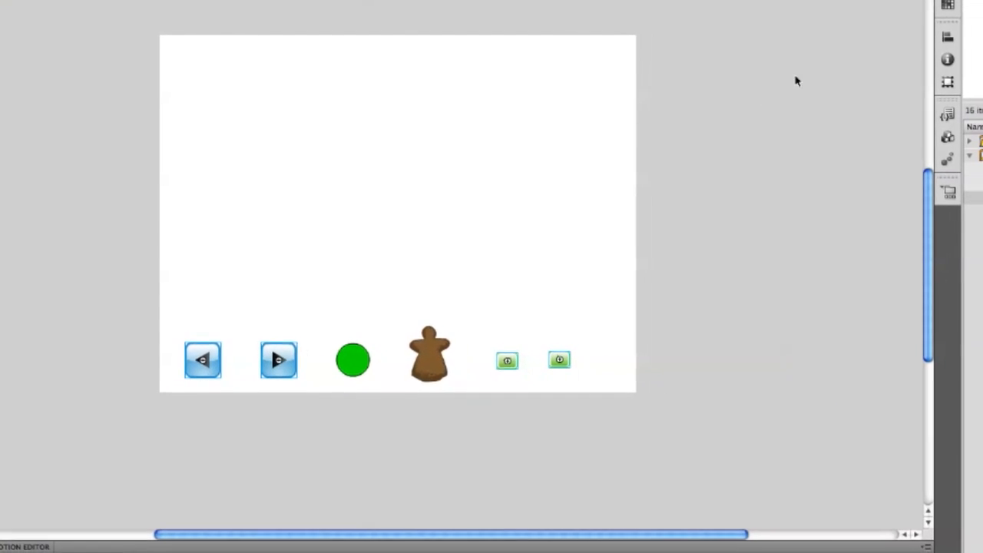
pyautogui.click(934, 37)
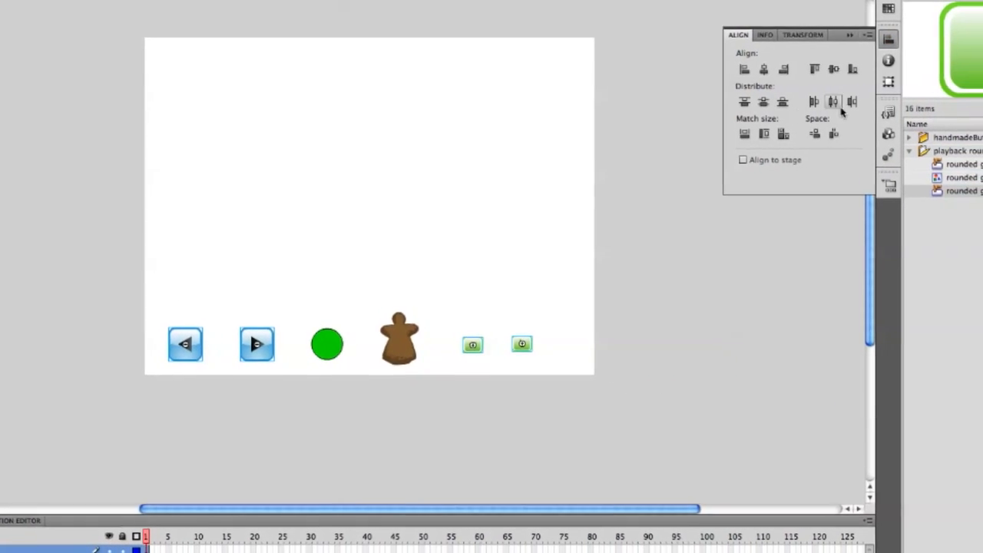
pyautogui.click(771, 133)
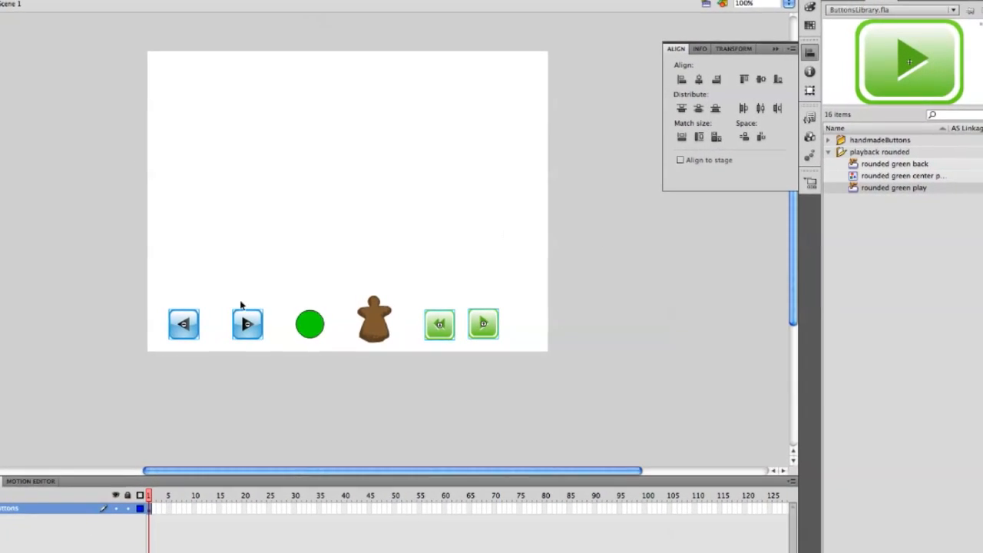
pyautogui.click(639, 34)
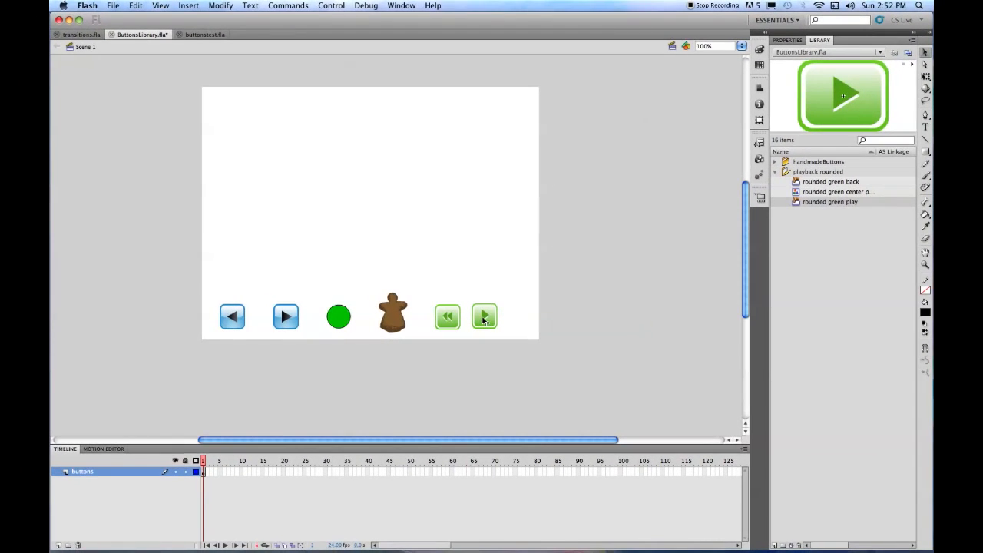
pyautogui.moveTo(485, 319); pyautogui.dragTo(460, 319)
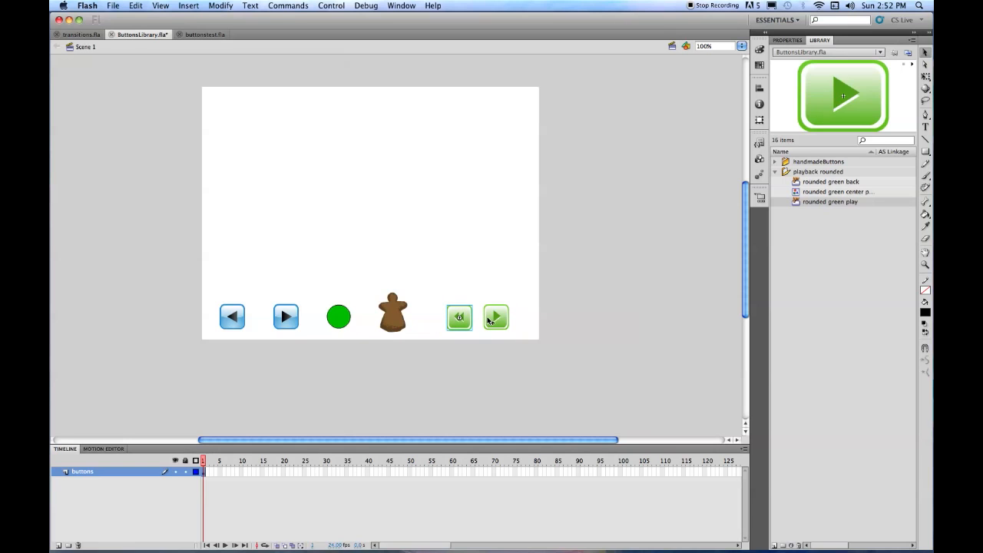
# - Open the rounded green play button for editing, enlarge it, and examine its two indicator layers by hiding and reshowing them
pyautogui.doubleClick(495, 318)
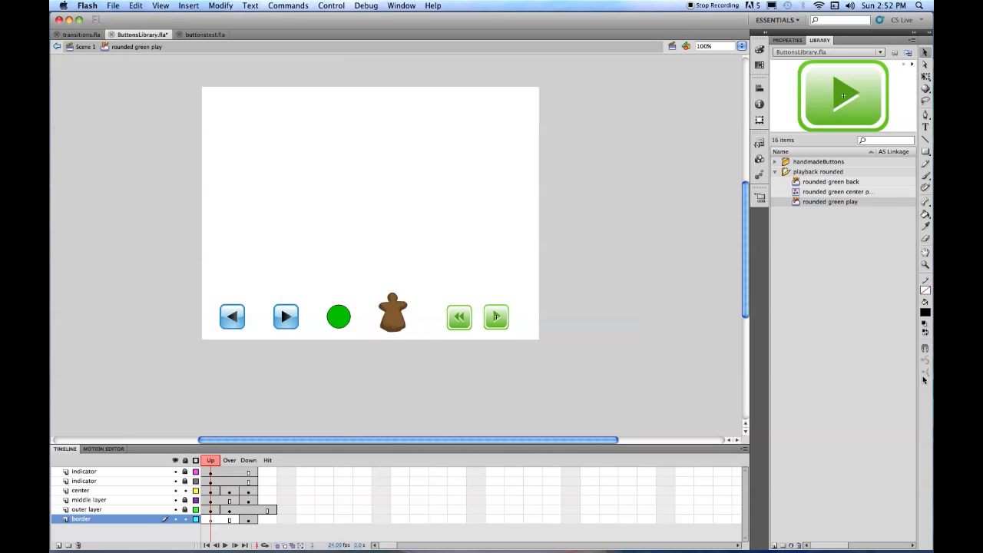
pyautogui.press('z')
pyautogui.moveTo(429, 274); pyautogui.dragTo(567, 378)
pyautogui.moveTo(345, 138); pyautogui.dragTo(478, 307)
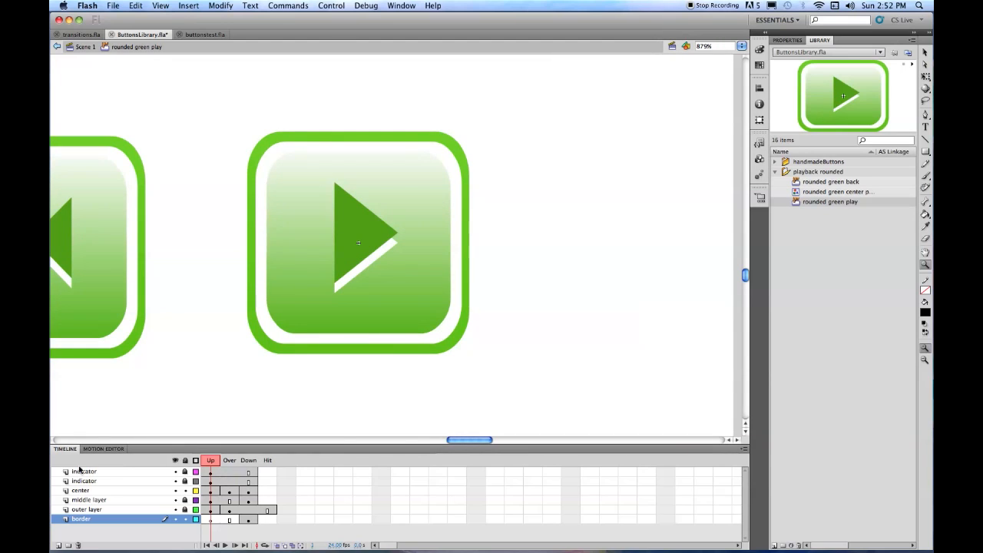
pyautogui.click(175, 481)
pyautogui.click(175, 481)
pyautogui.click(175, 481)
pyautogui.click(175, 481)
pyautogui.click(176, 472)
pyautogui.click(175, 482)
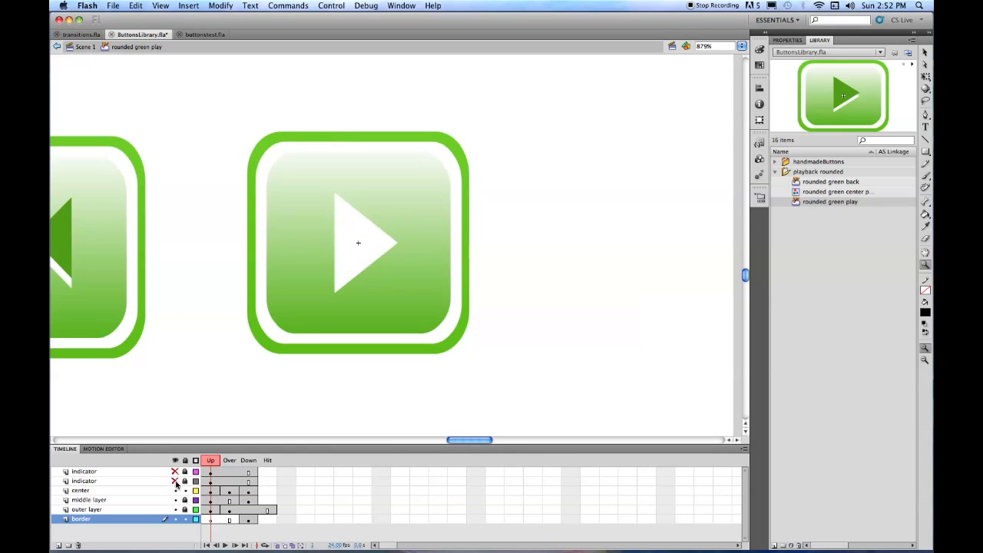
pyautogui.click(175, 481)
pyautogui.click(176, 472)
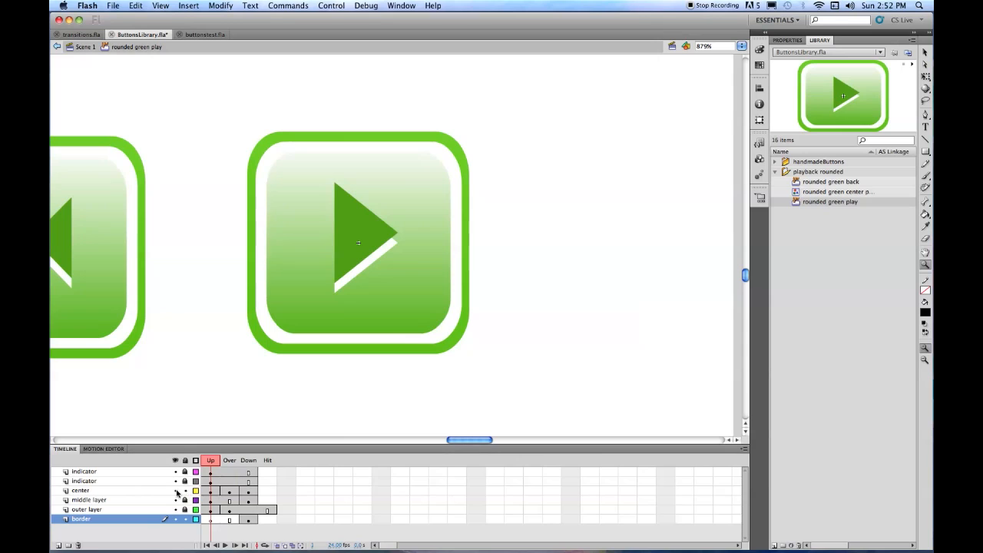
# - Examine the button's center, middle layer and outer layer artwork by hiding and reshowing those layers
pyautogui.click(176, 490)
pyautogui.click(175, 501)
pyautogui.click(176, 500)
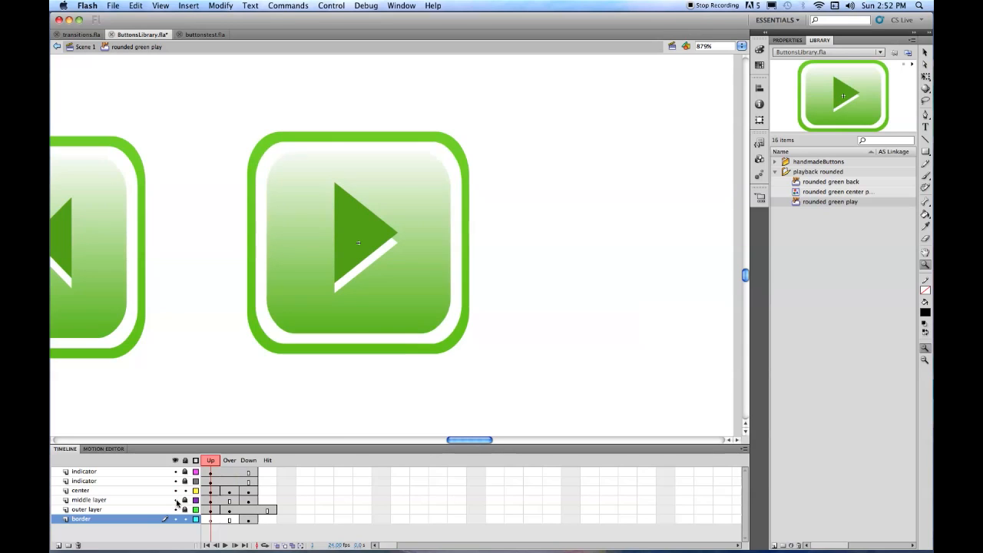
pyautogui.click(176, 501)
pyautogui.click(176, 501)
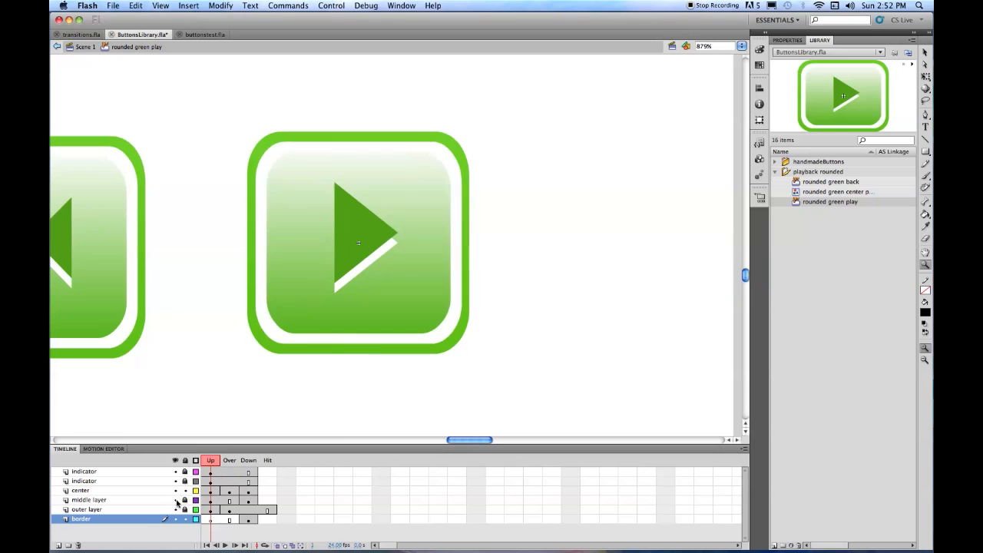
pyautogui.click(177, 510)
pyautogui.click(177, 510)
# - Examine the play button's Up, Over, Down and Hit states and return to Scene 1
pyautogui.click(246, 460)
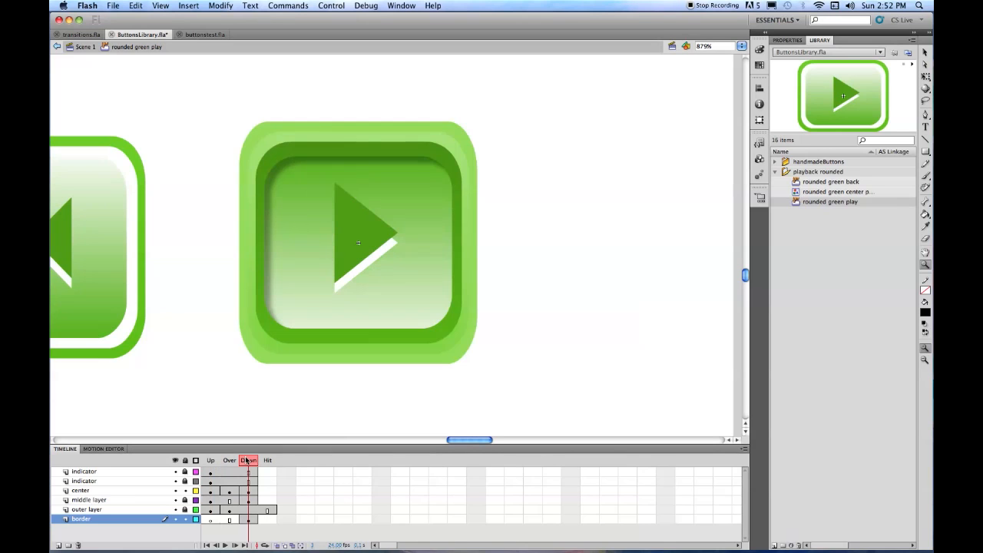
pyautogui.moveTo(248, 461); pyautogui.dragTo(210, 468)
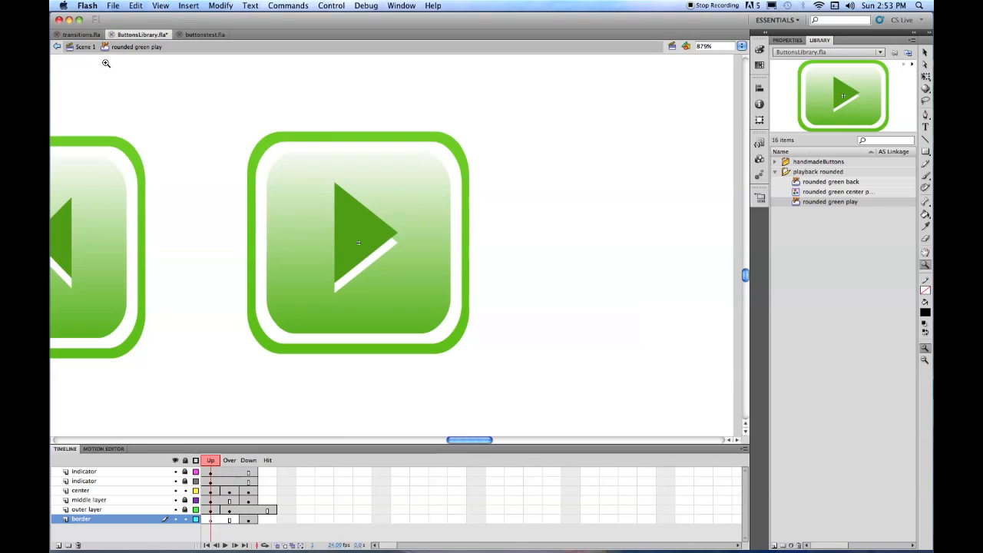
pyautogui.click(228, 460)
pyautogui.click(251, 461)
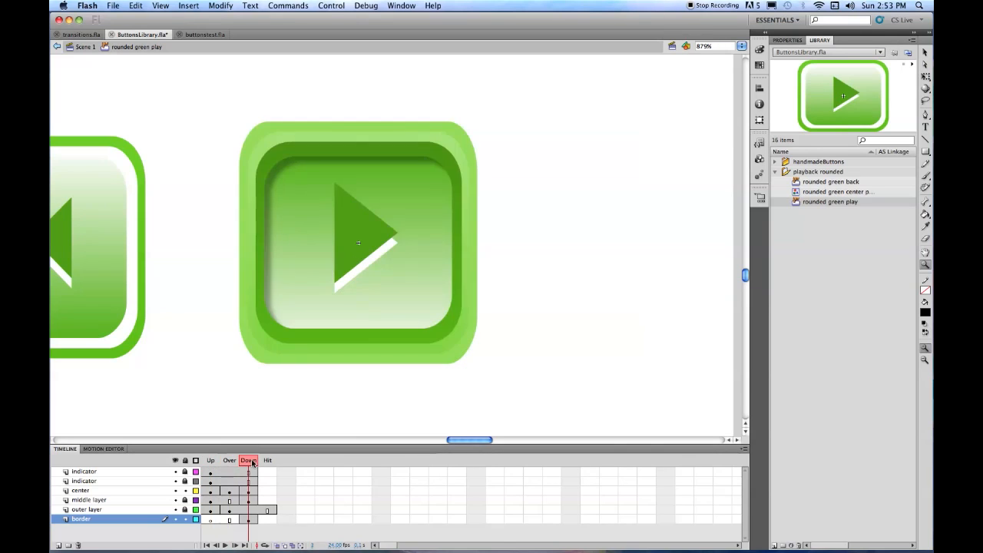
pyautogui.click(268, 461)
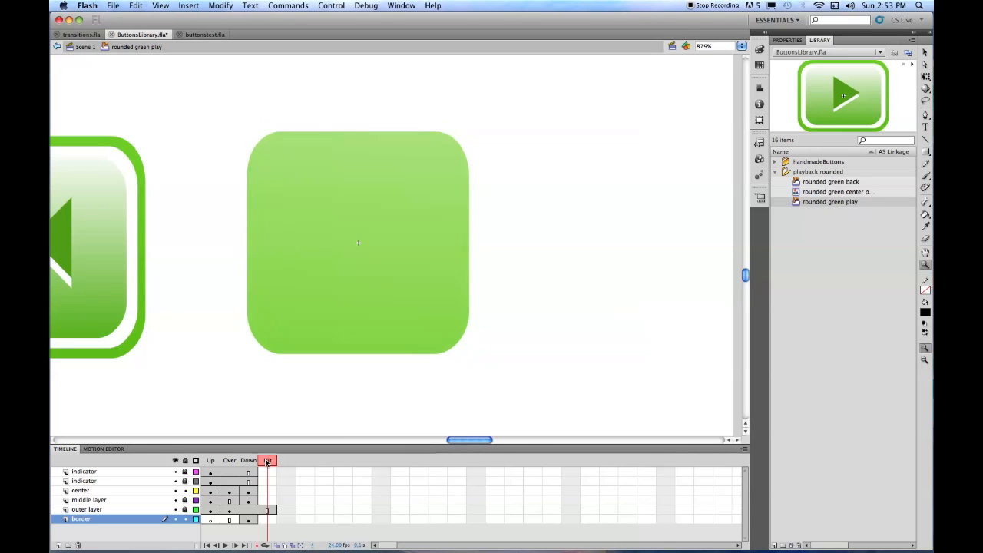
pyautogui.click(72, 48)
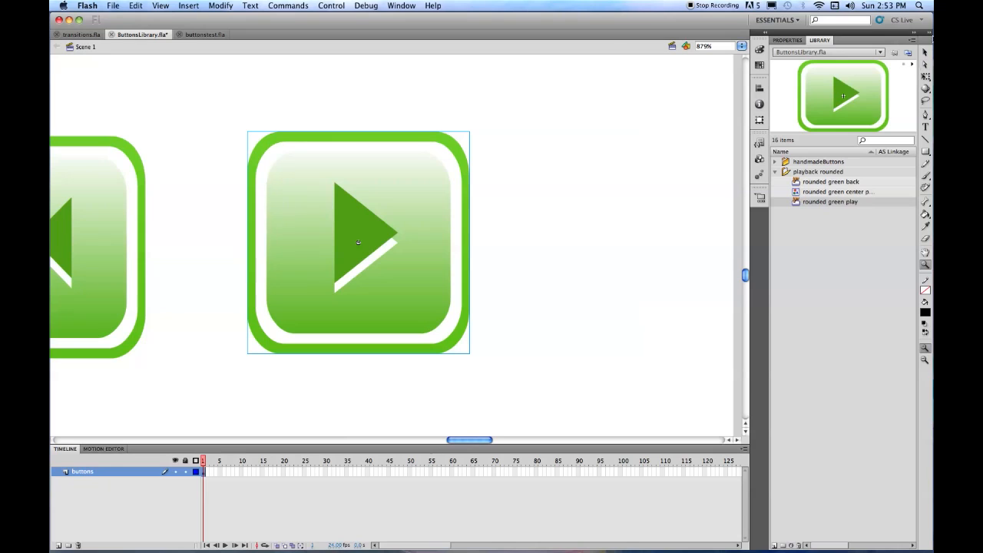
# - Fit the whole stage in view and review the blue, circle, brown figure and green buttons by selecting each group in turn
pyautogui.doubleClick(926, 252)
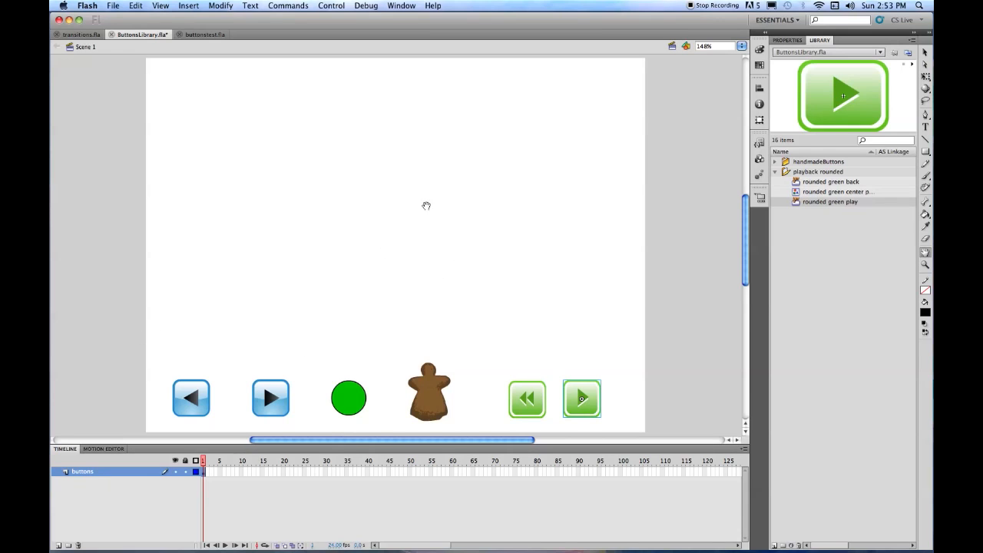
pyautogui.click(926, 52)
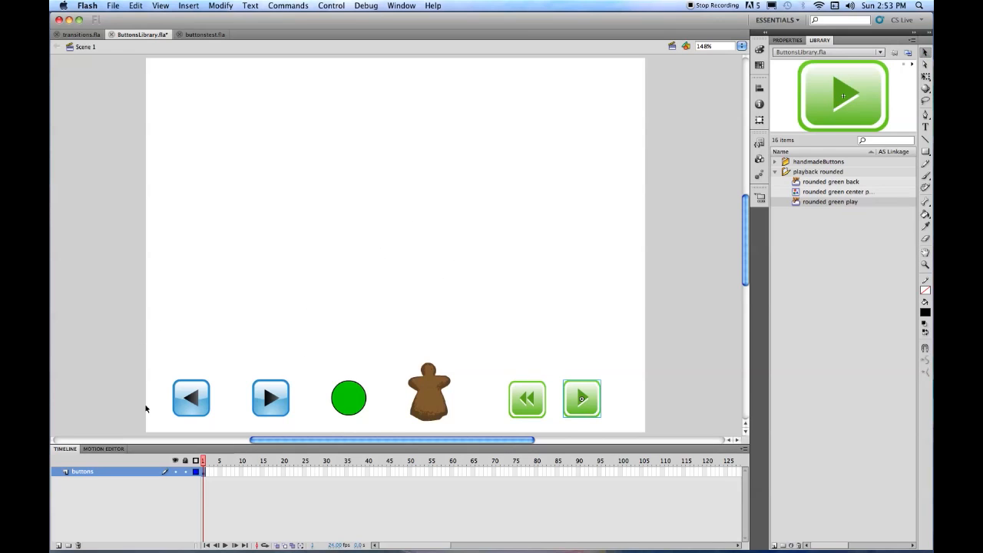
pyautogui.moveTo(158, 356); pyautogui.dragTo(300, 442)
pyautogui.moveTo(311, 352); pyautogui.dragTo(382, 431)
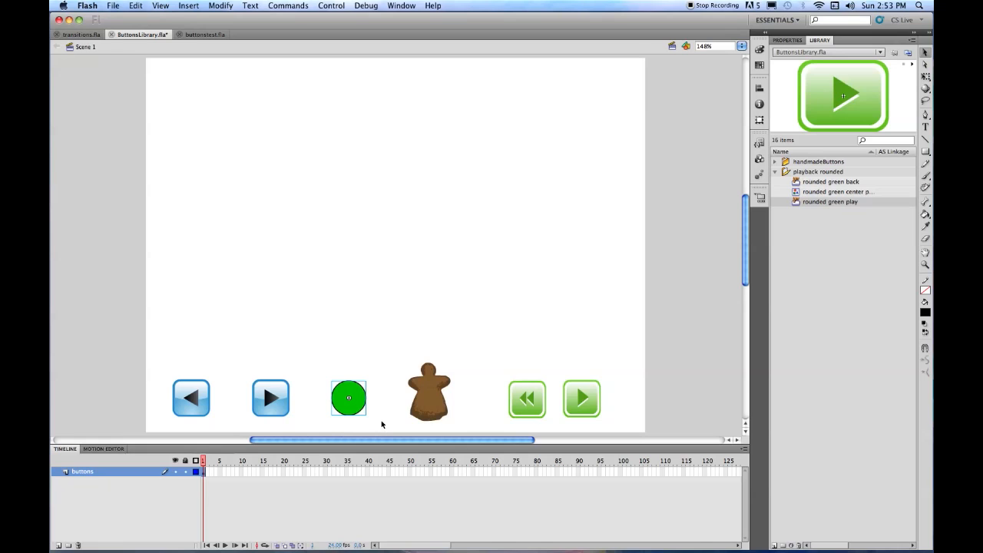
pyautogui.moveTo(396, 316); pyautogui.dragTo(466, 433)
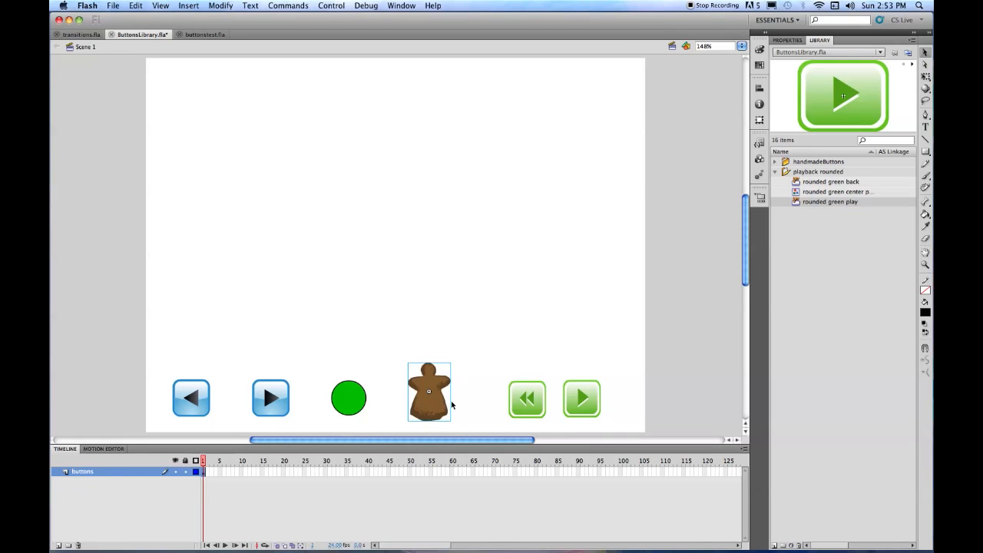
pyautogui.moveTo(476, 320); pyautogui.dragTo(628, 436)
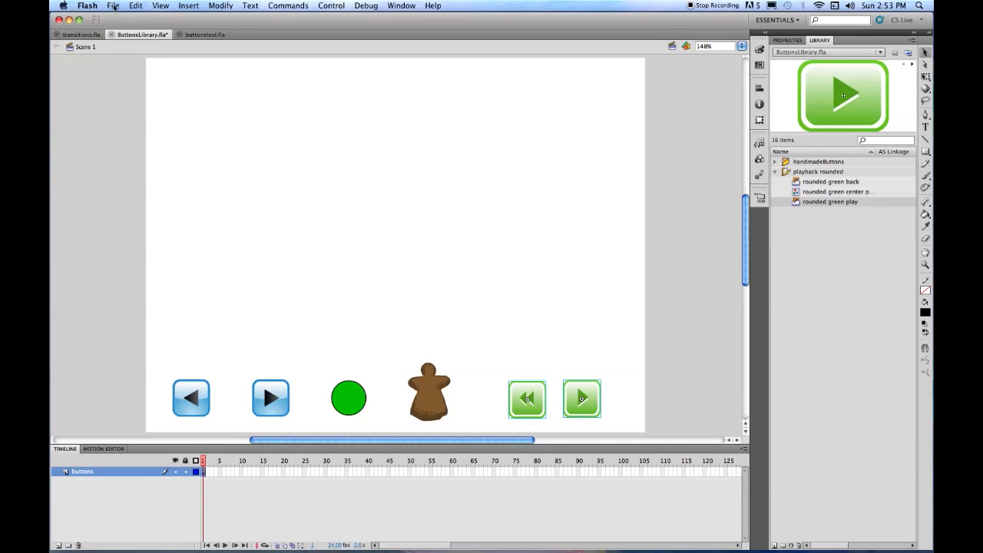
# - Save the ButtonsLibrary.fla document
pyautogui.click(113, 7)
pyautogui.click(131, 87)
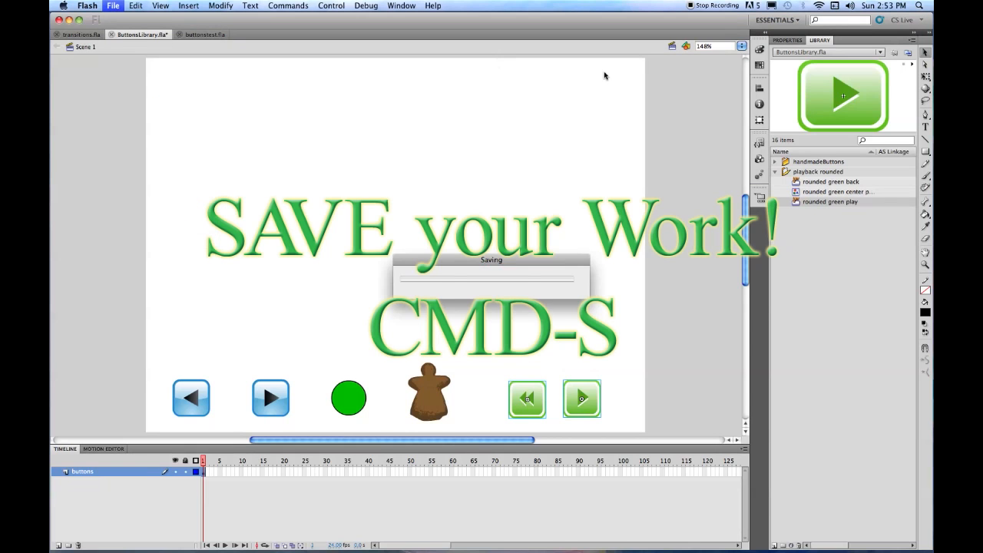